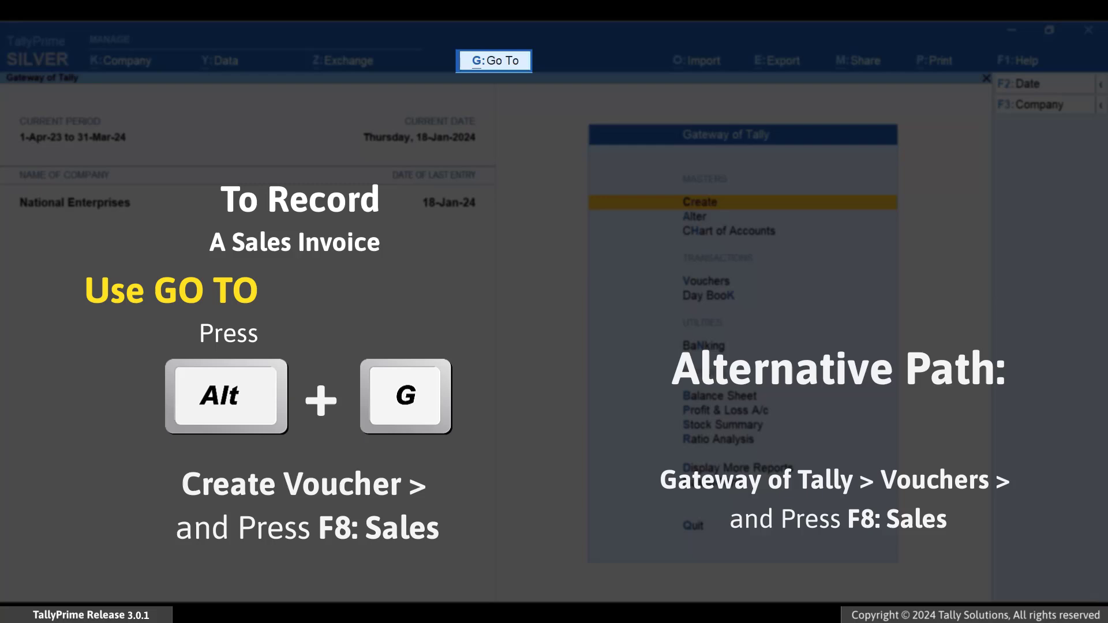
Create a new sales voucher and switch it to Accounting Invoice mode
key(alt+g)
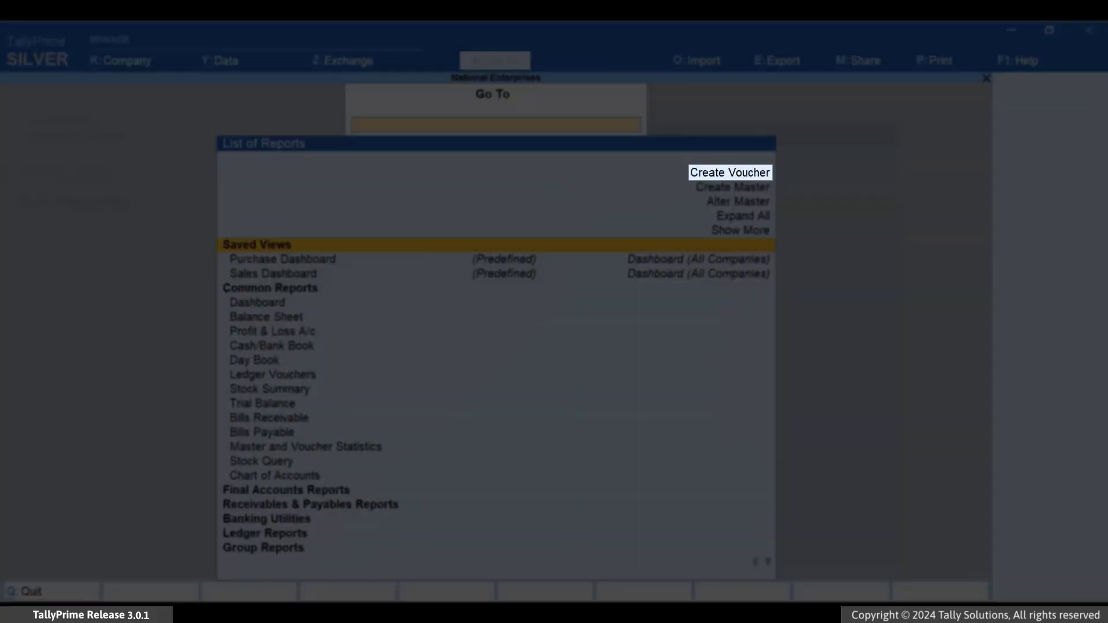
key(Up)
key(Up)
key(Up)
key(Up)
key(Up)
key(Return)
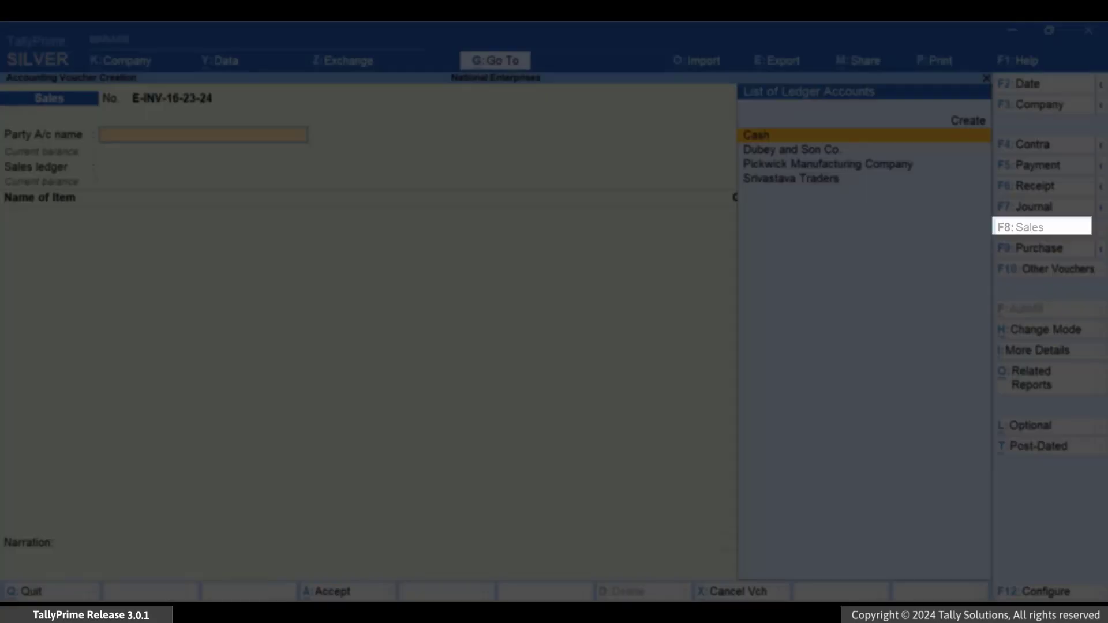
key(ctrl)
key(ctrl+h)
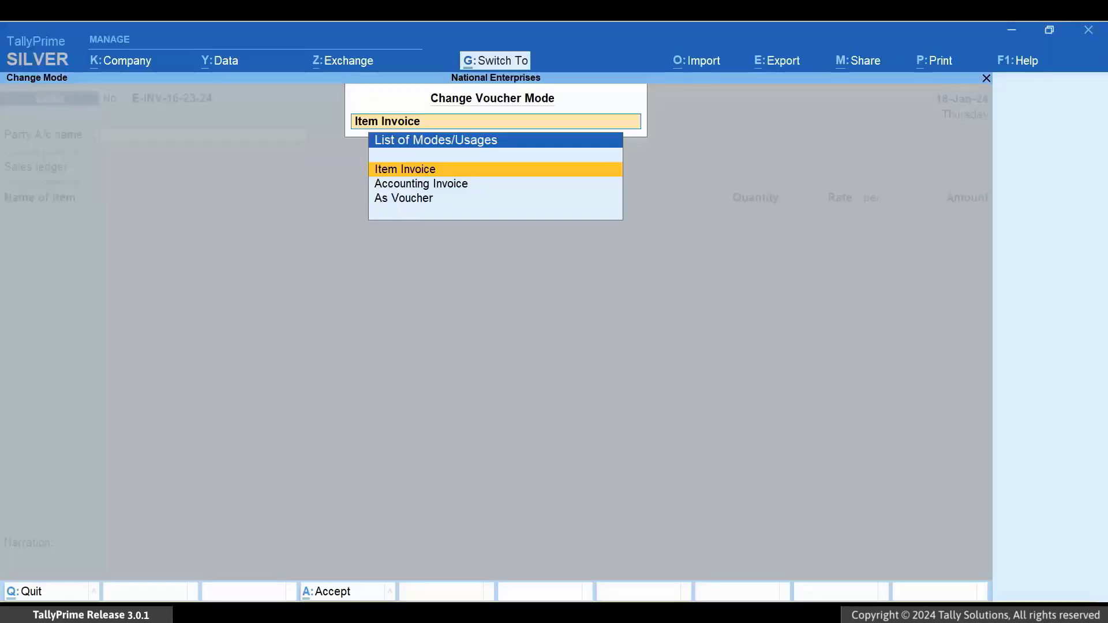
key(Down)
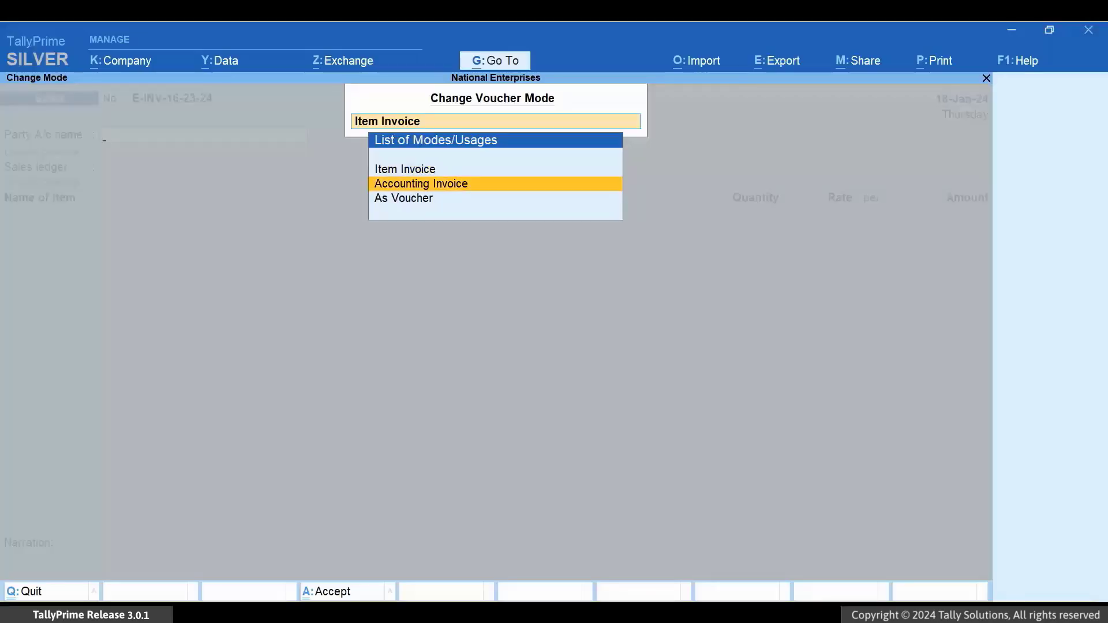
key(Return)
Set Dorrit Manufacturing Company as the party, skipping the dispatch details
key(Down)
key(Return)
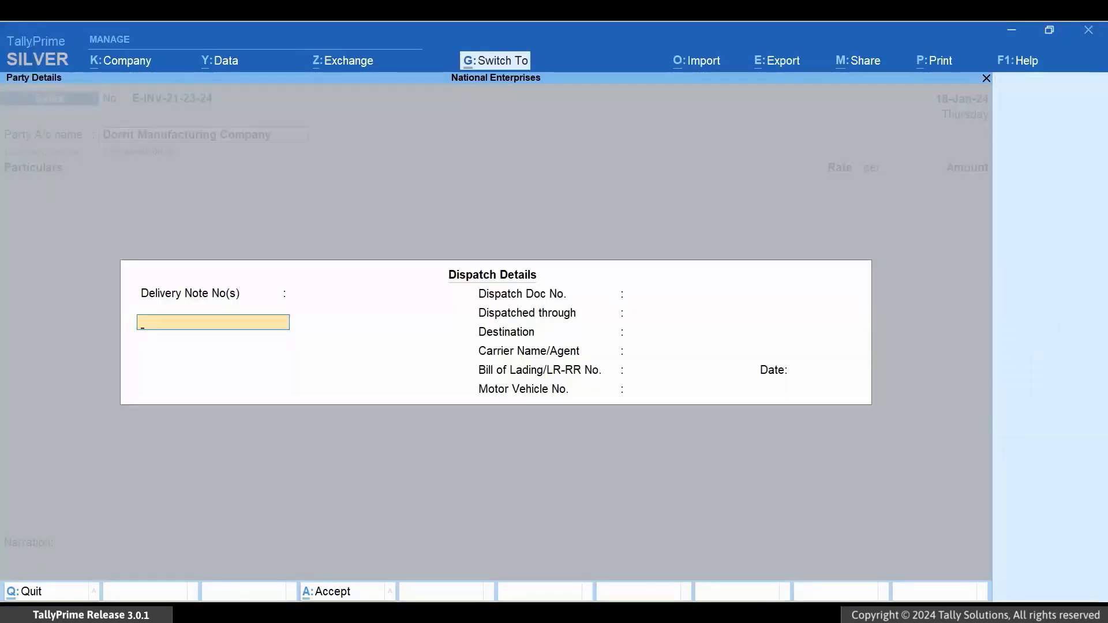
key(Return)
key(ctrl+a)
Set the voucher option Modify GST & HSN/SAC related details to Yes
key(F12)
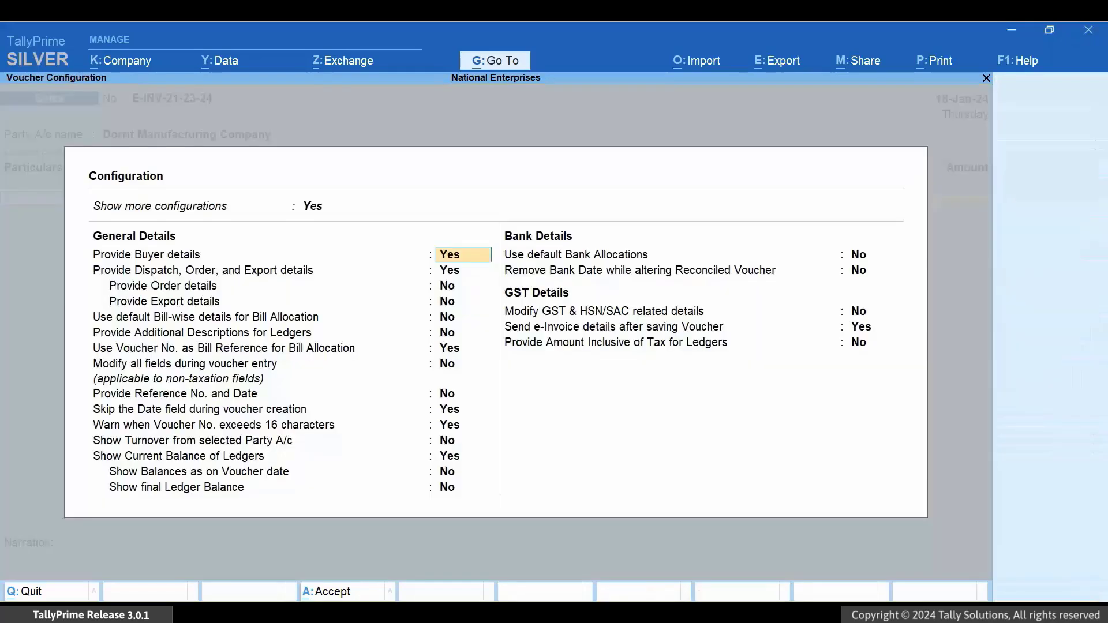
key(Down)
key(Down)
key(Down)
key(Down)
key(Down)
key(Down)
key(Down)
key(Down)
key(Down)
key(Down)
key(Down)
key(Down)
key(Down)
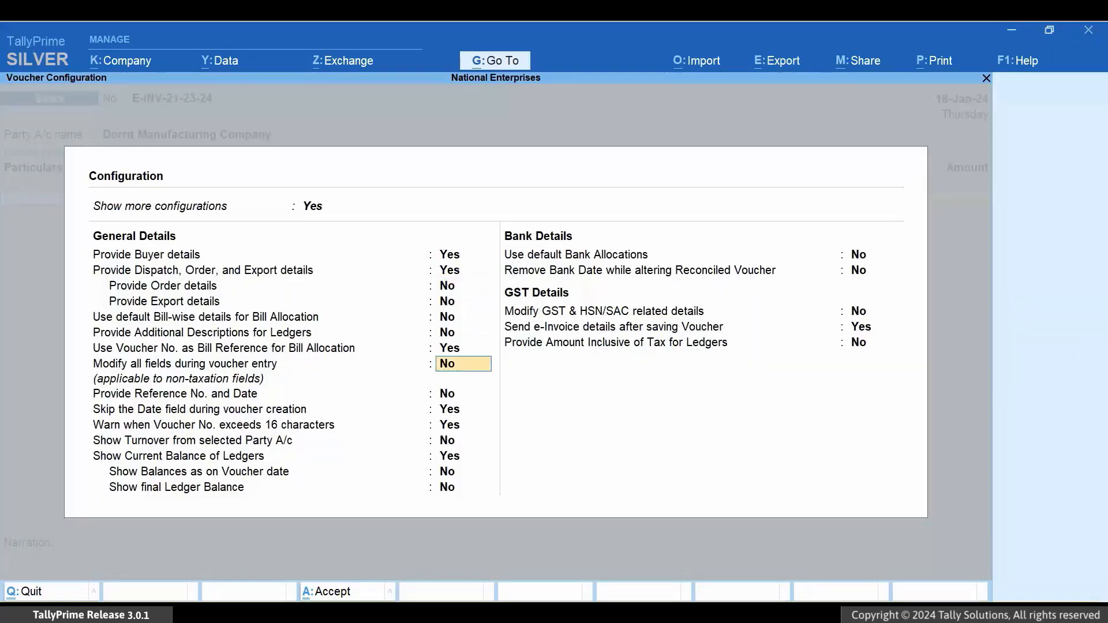
key(Down)
key(Down)
key(Down)
key(Down)
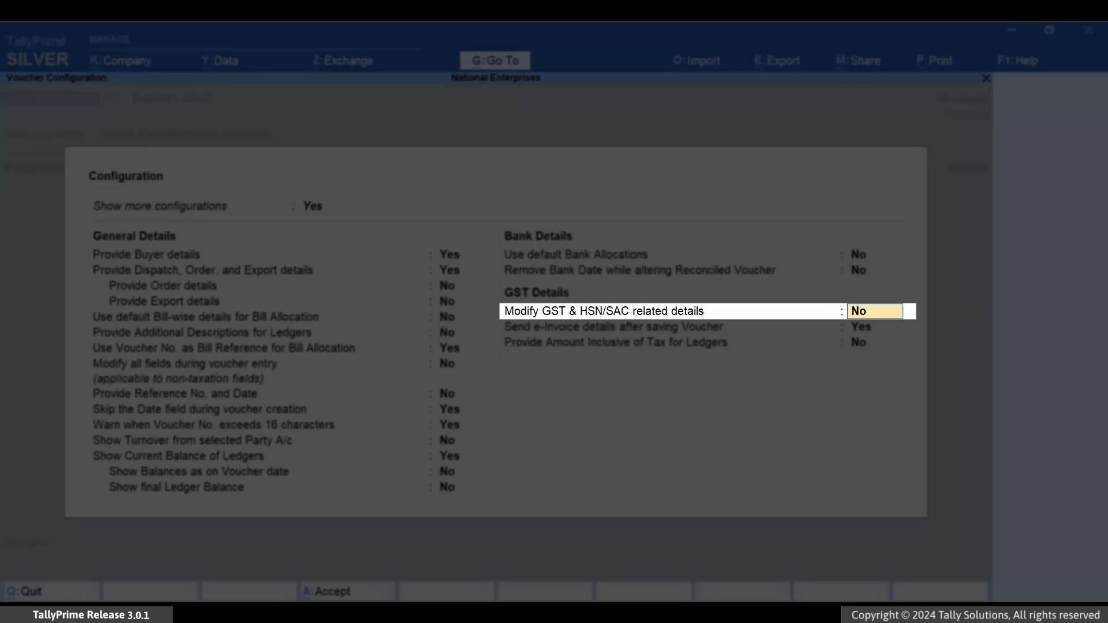
text(Yes)
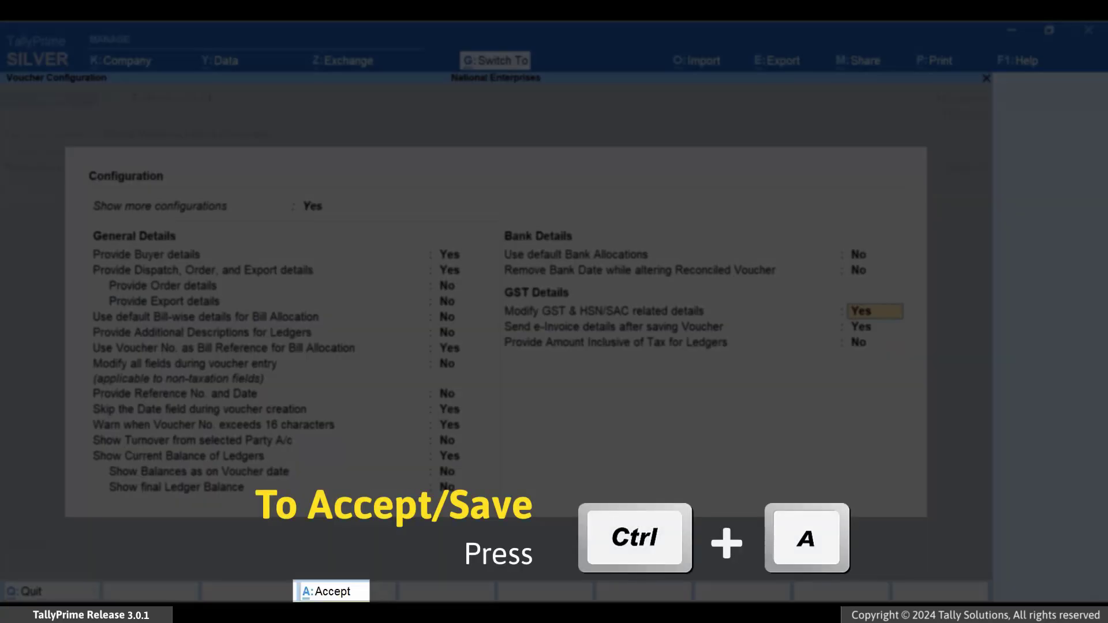
key(ctrl+a)
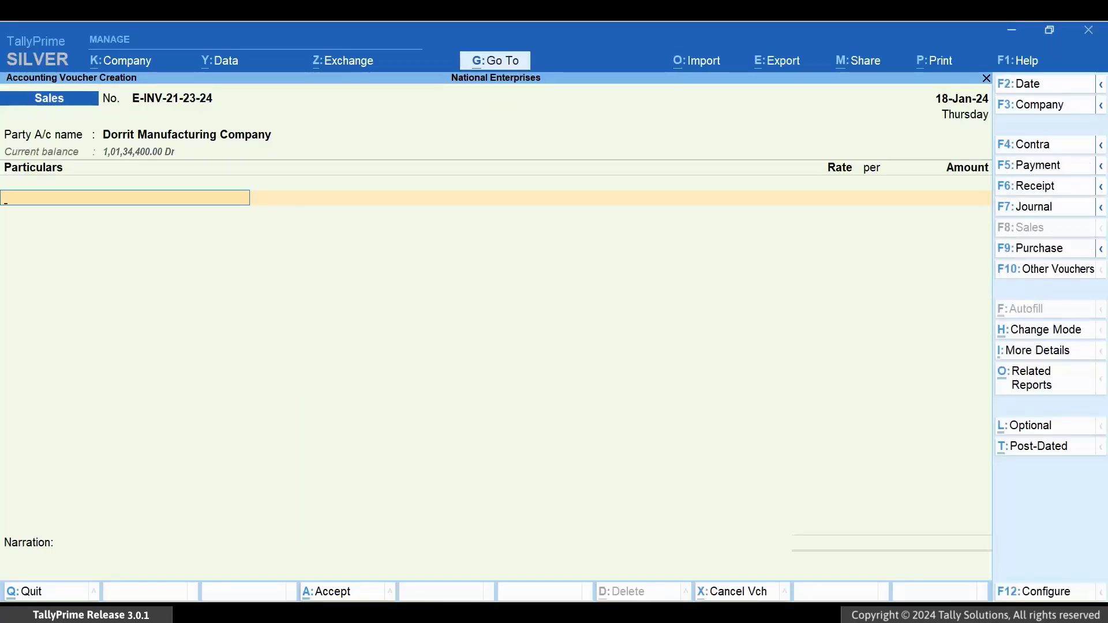
Add the Mulberry Logistics sales ledger with an amount of 2,40,000
text(Mu)
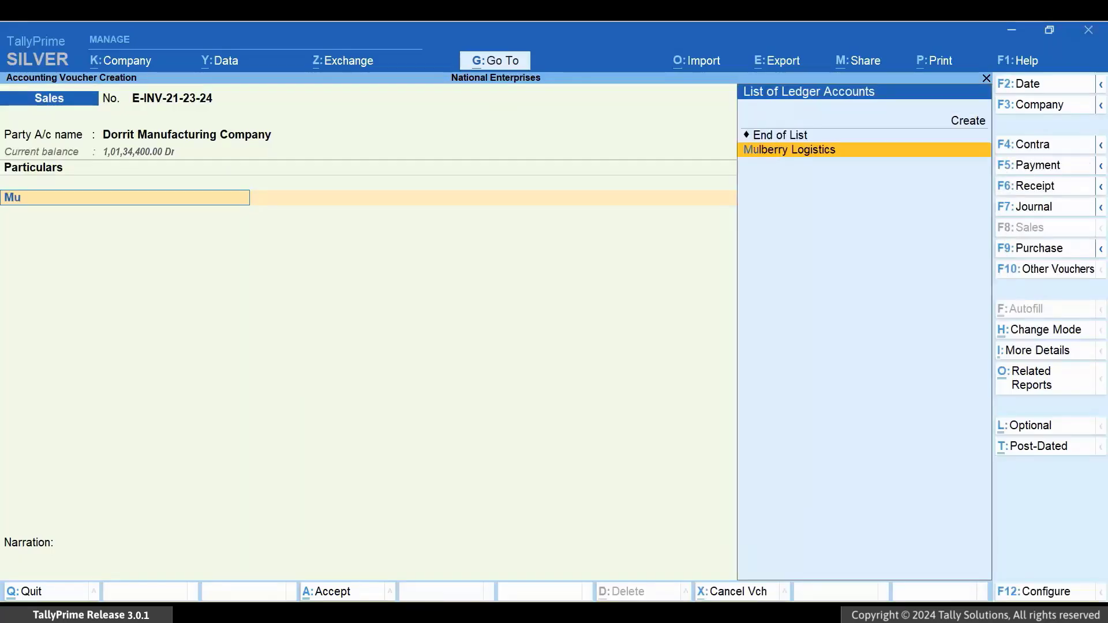
key(Return)
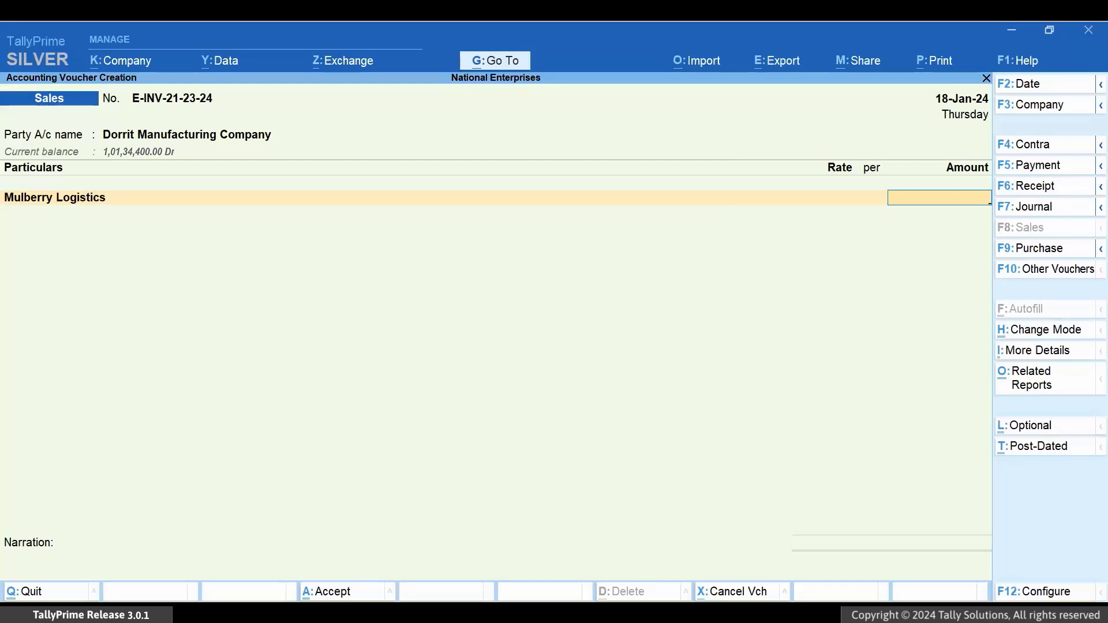
text(240000)
key(Return)
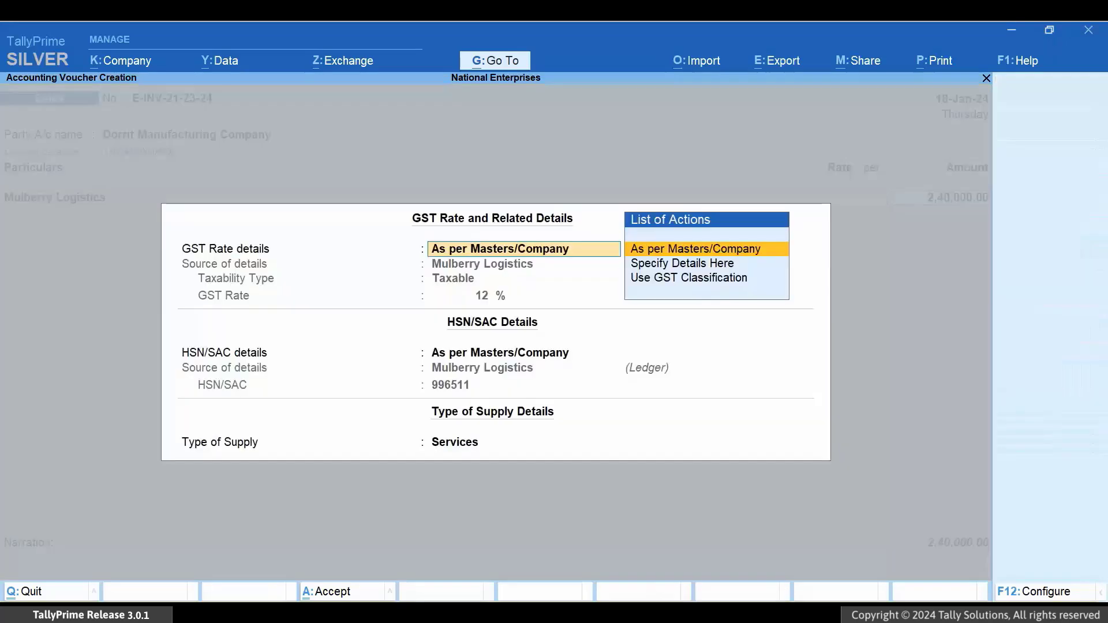
Choose Specify Details Here for GST and enable Show Nature of transaction
key(Down)
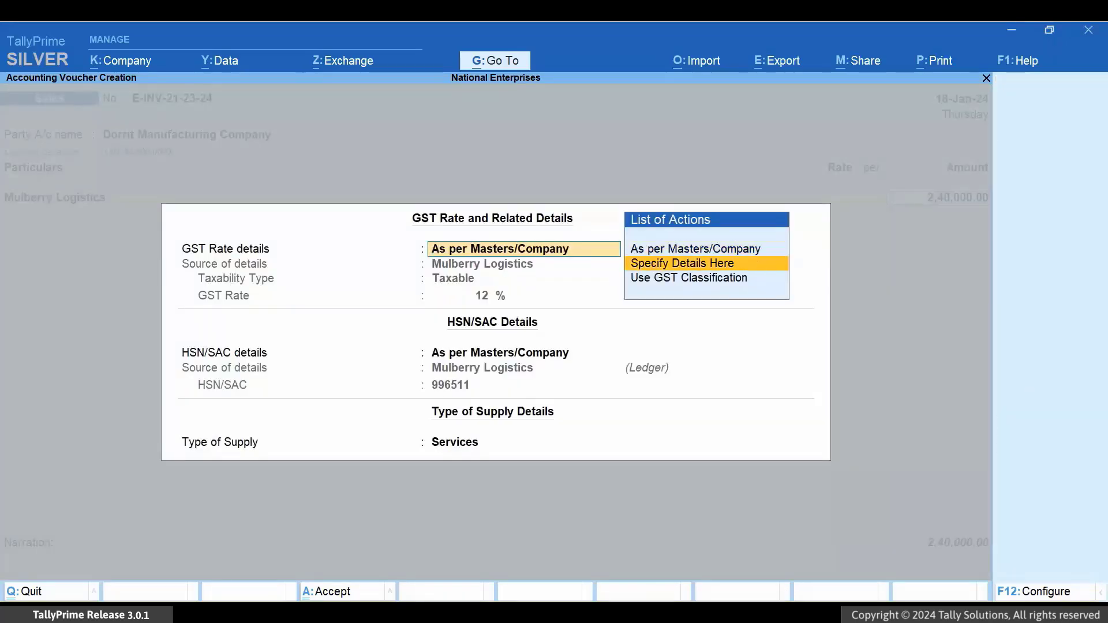
key(Return)
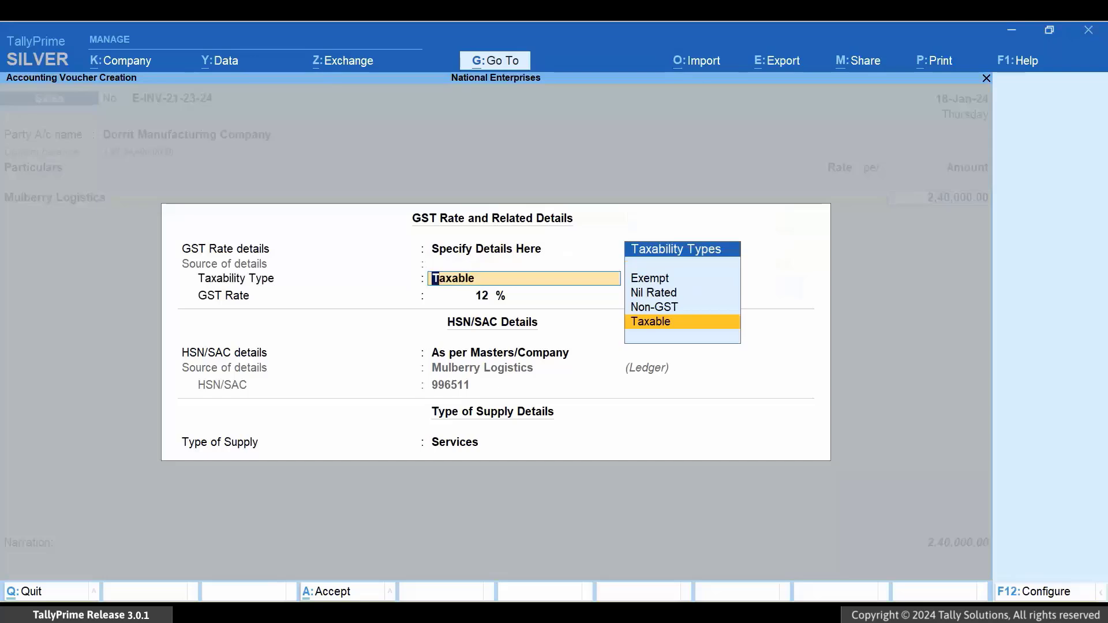
key(F12)
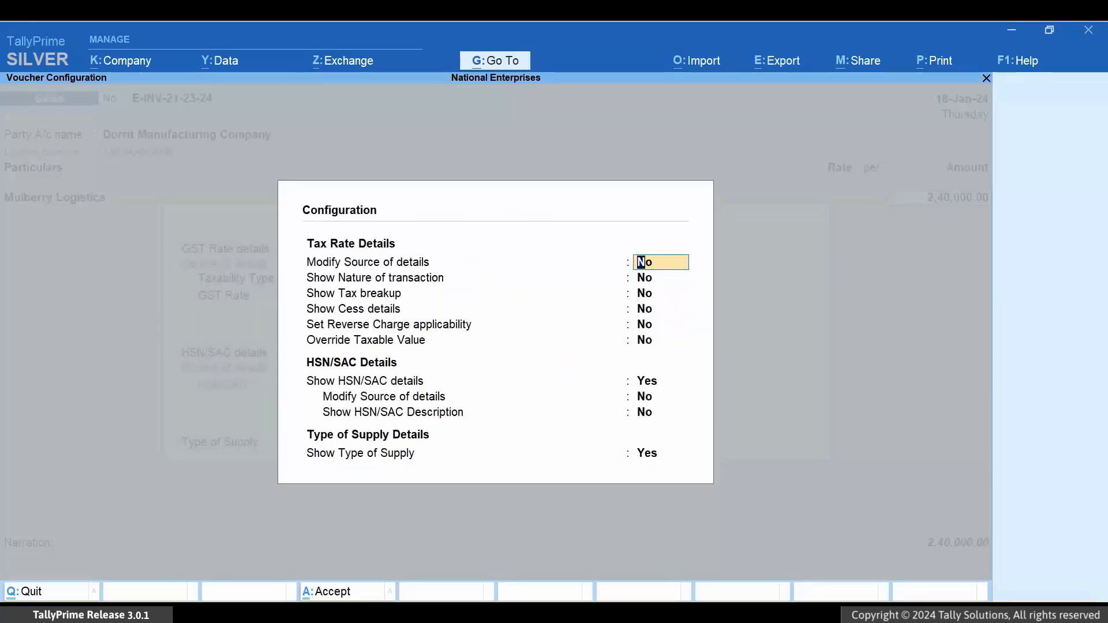
key(Return)
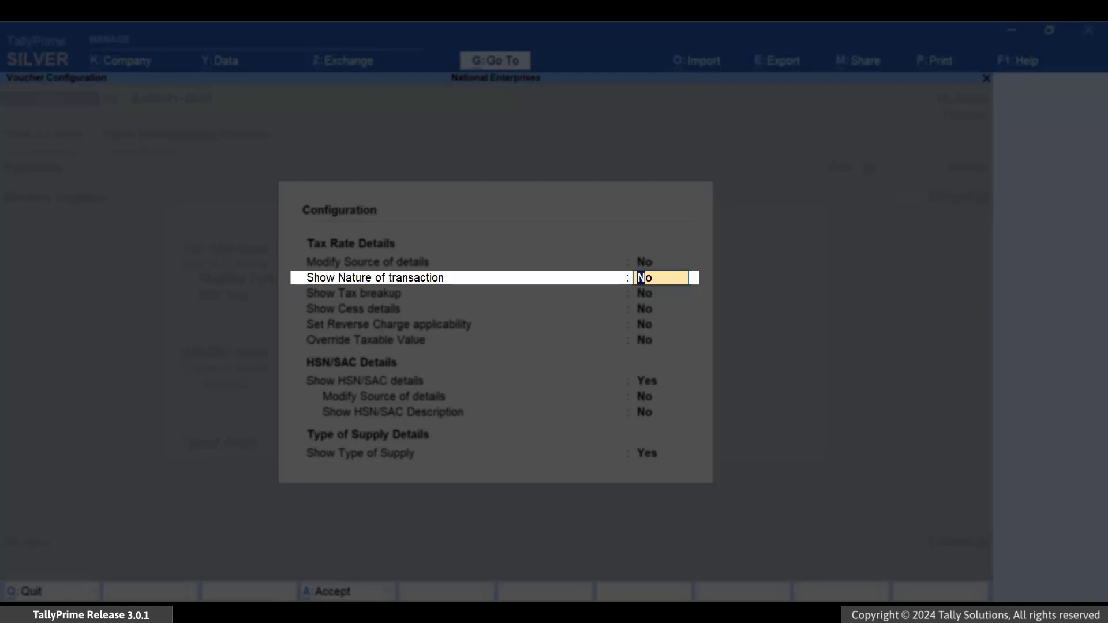
text(ye)
key(Return)
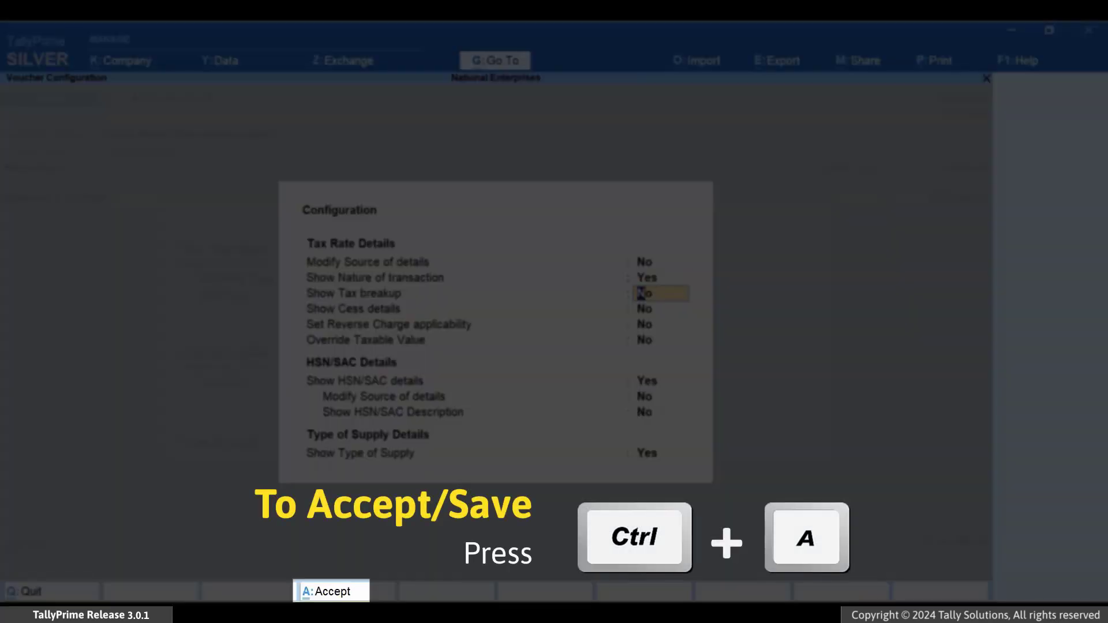
key(ctrl+a)
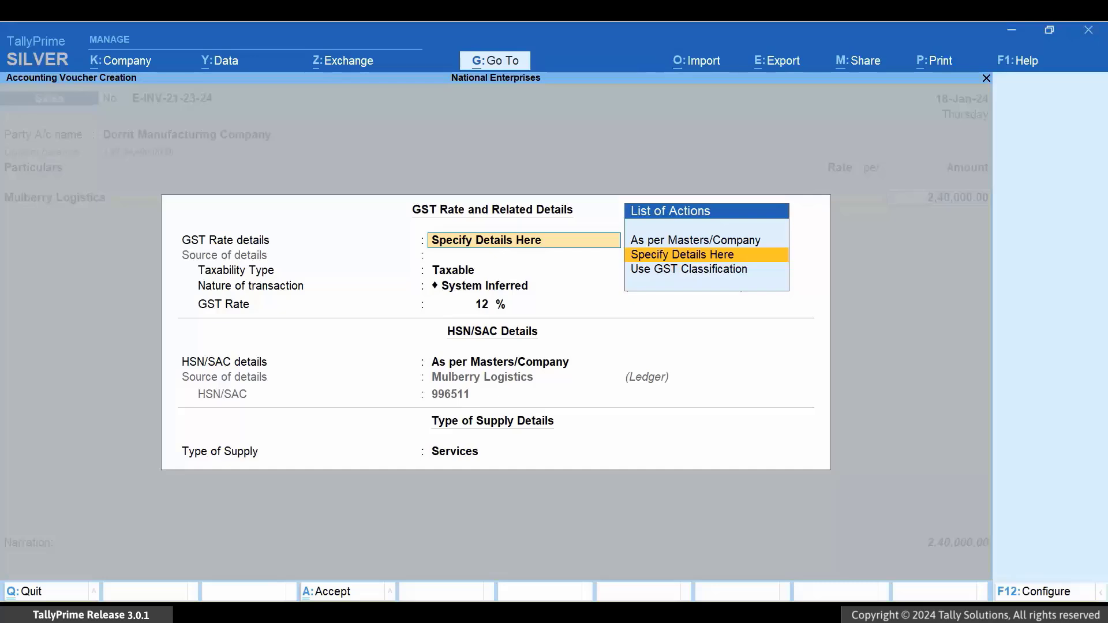
Set the line as Taxable, Interstate Sales - Taxable, at 12% GST
key(Return)
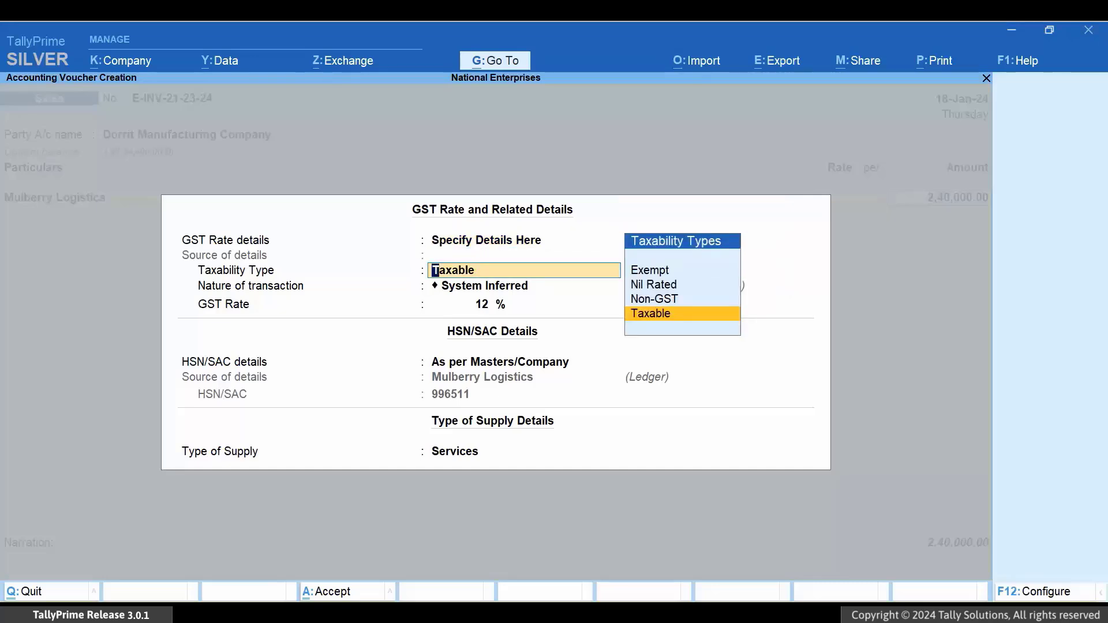
key(Return)
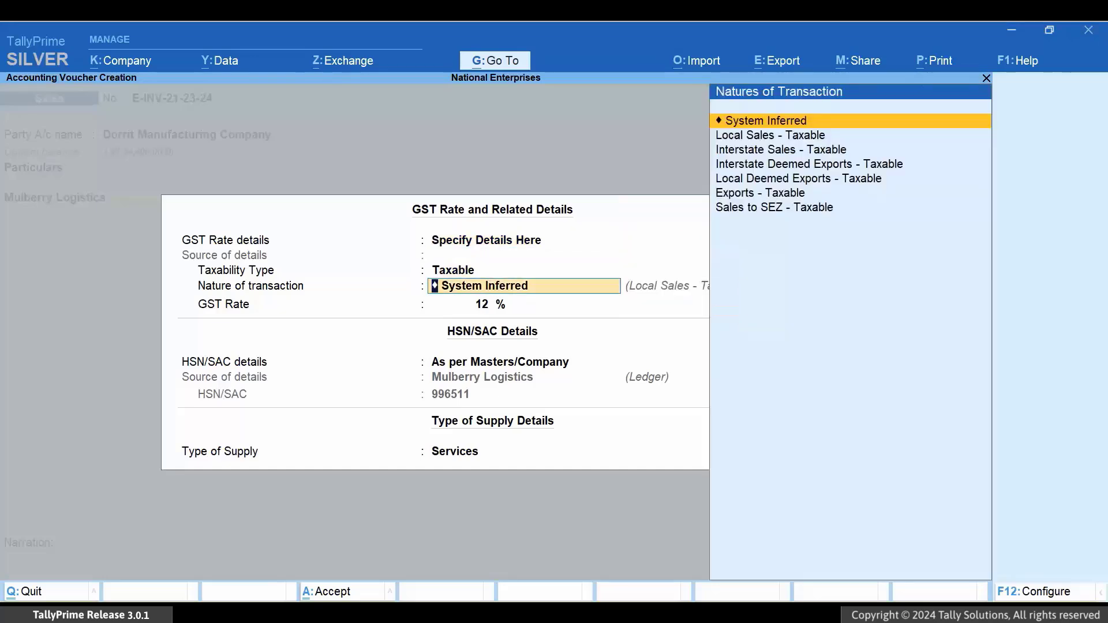
key(Down)
key(Down)
key(Return)
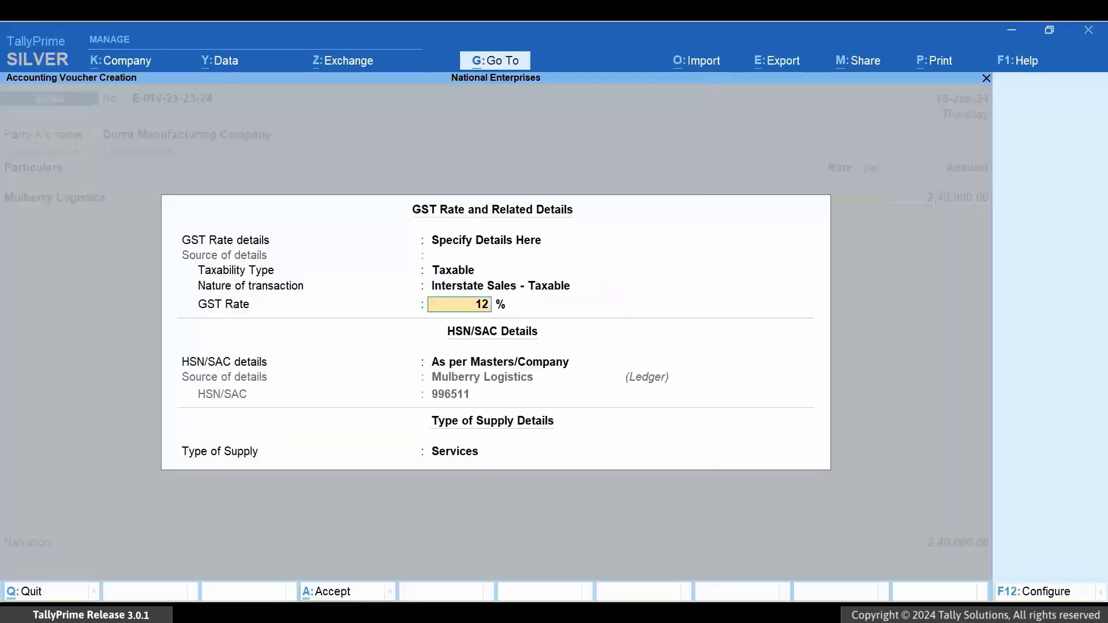
key(BackSpace)
key(Return)
key(ctrl)
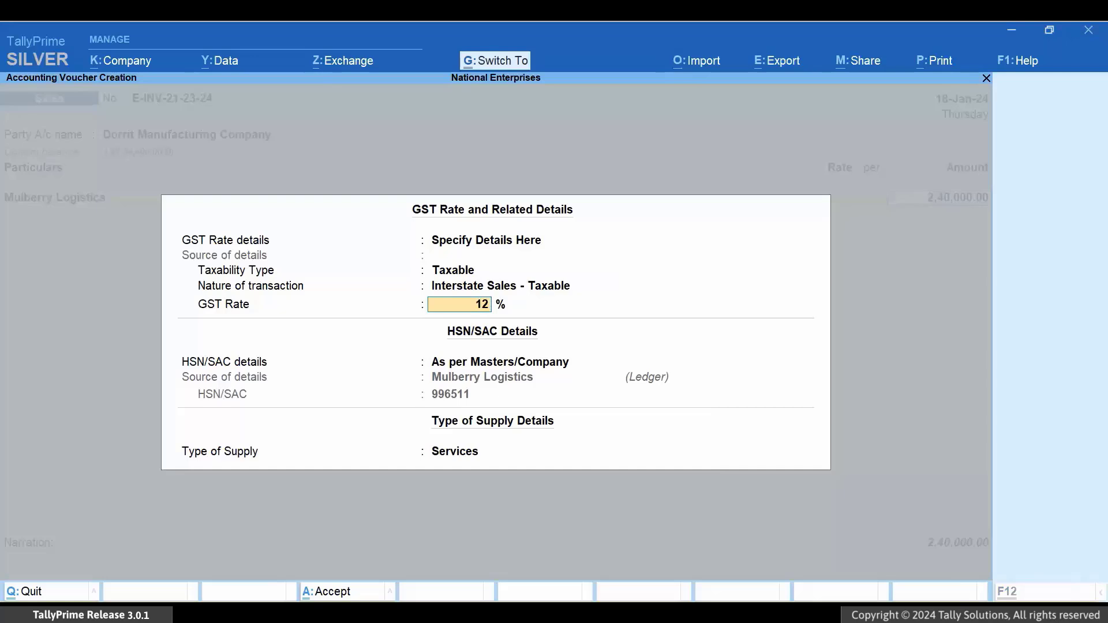
key(ctrl+a)
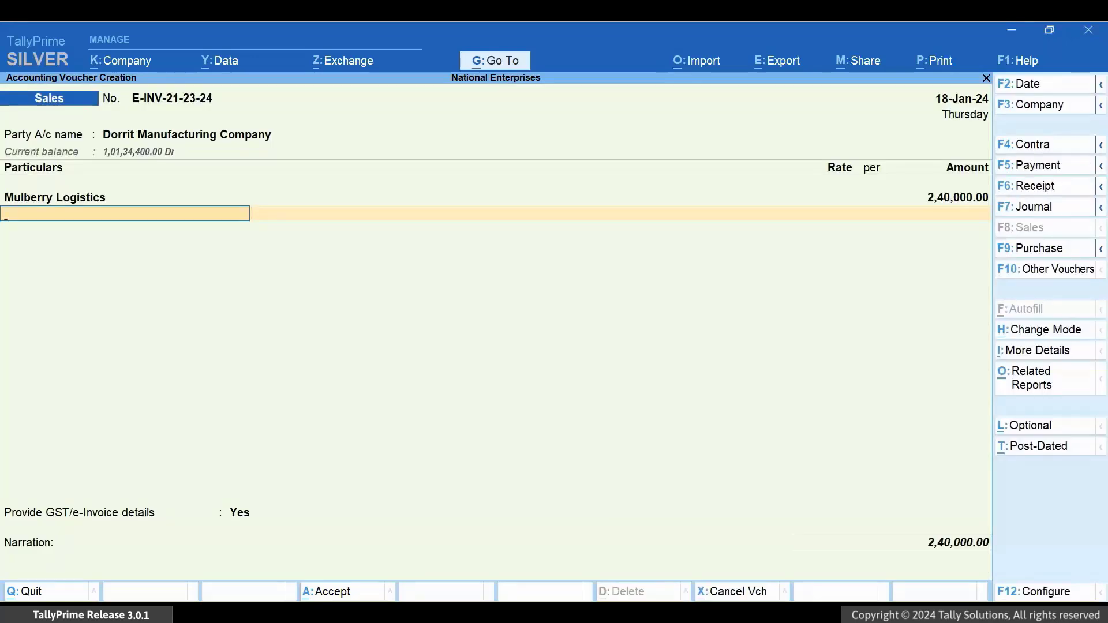
Add the IGST ledger with the calculated amount of 28,800.00
text(Ig)
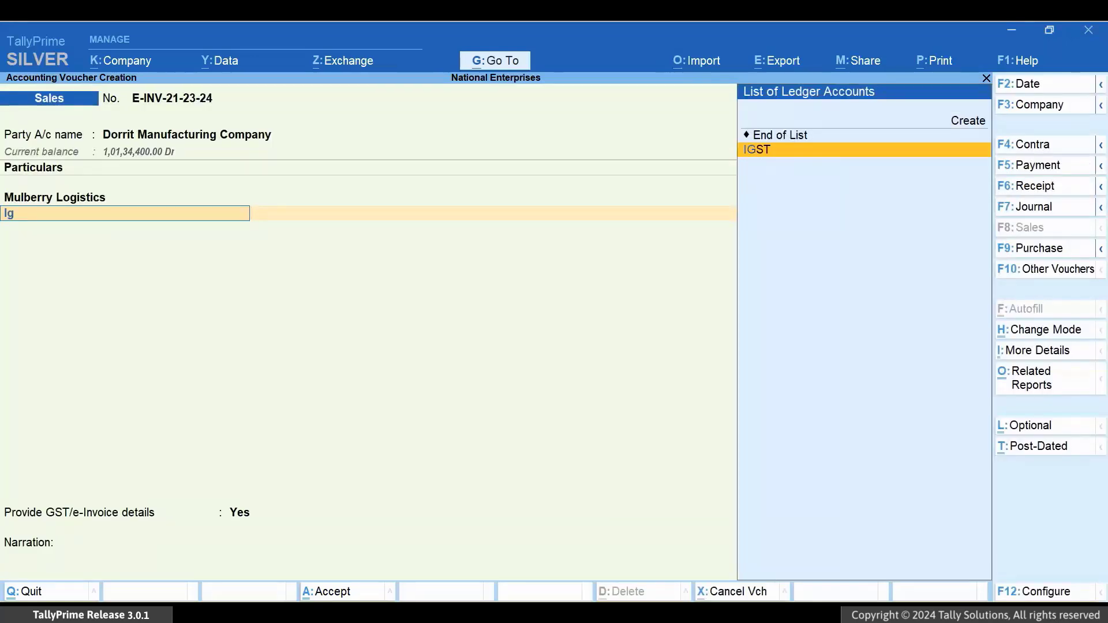
key(Return)
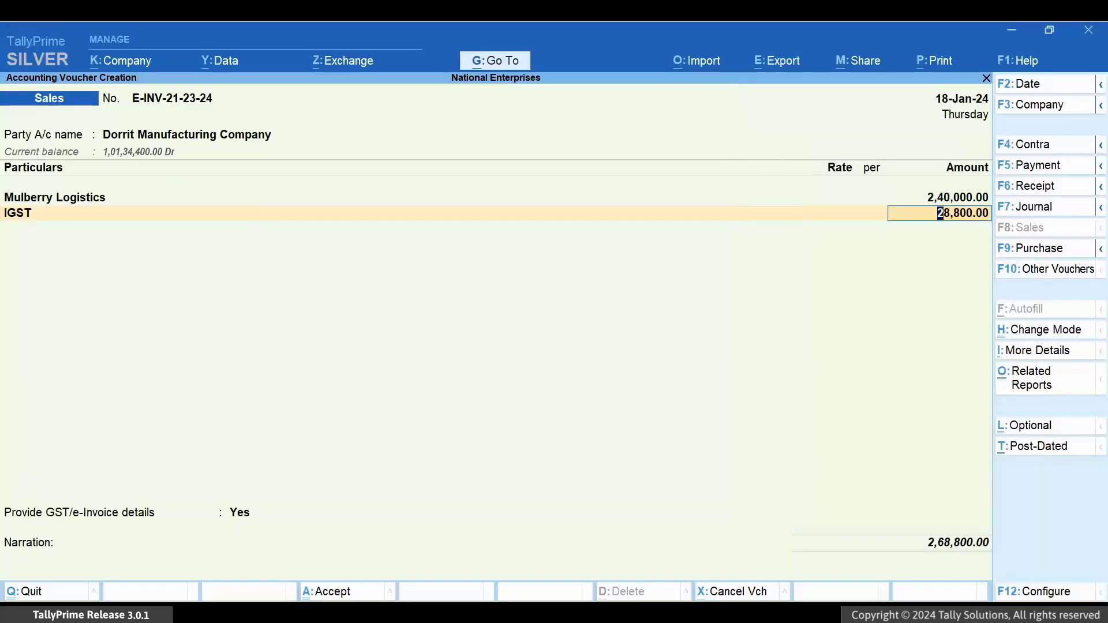
key(Return)
key(Return)
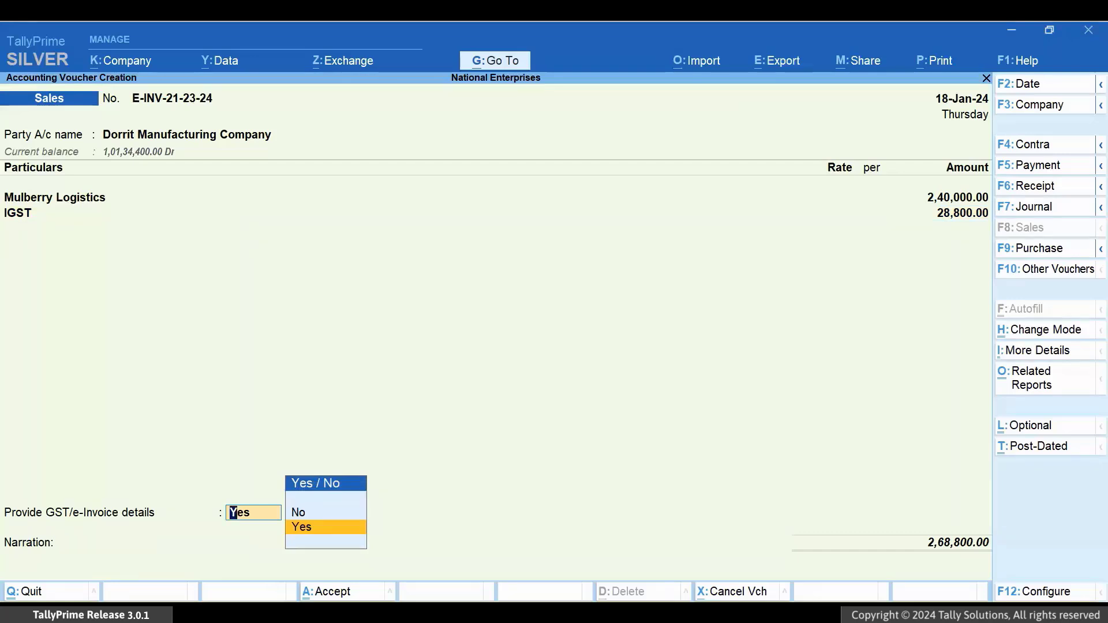
In the GST/e-Invoice details, answer Yes for Section 7 and set Bill to place to Bangalore
key(Return)
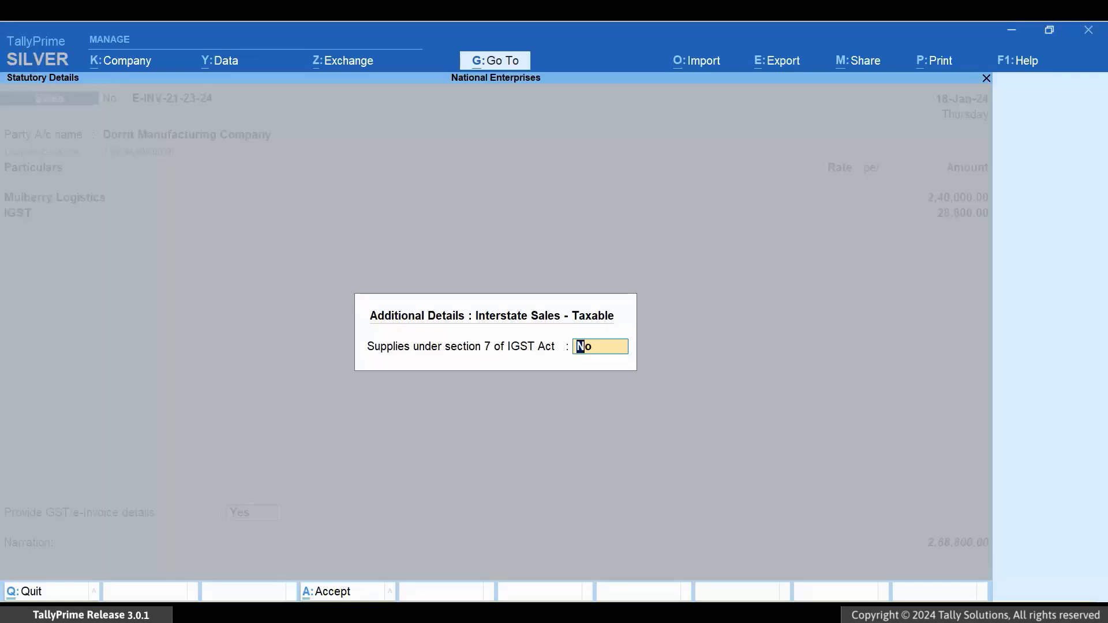
text(yes)
key(Return)
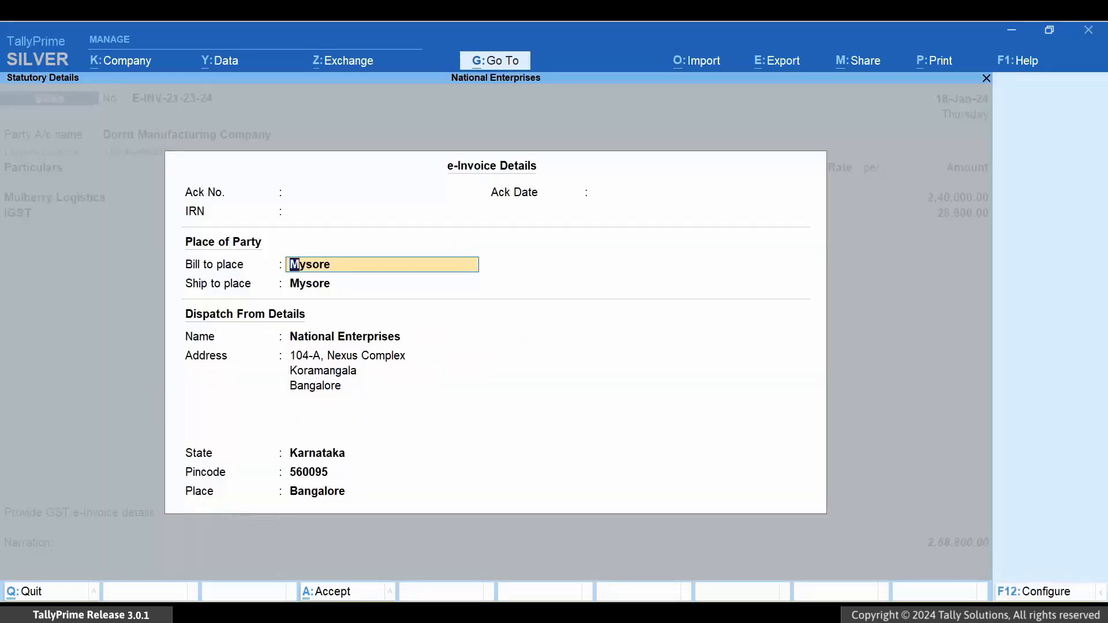
text(Bangalore)
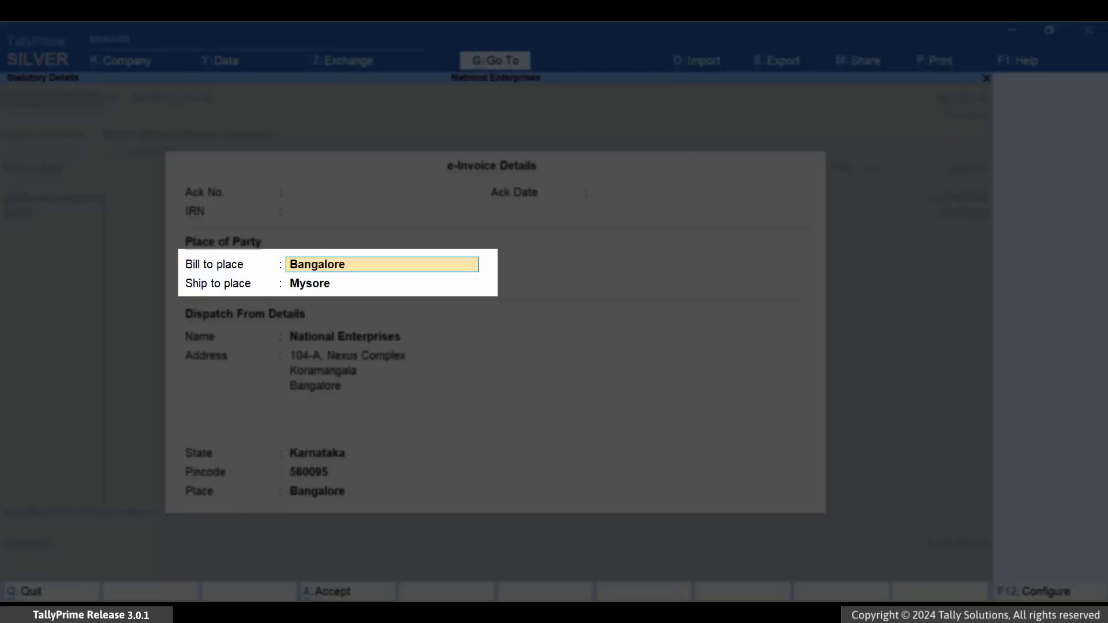
key(Return)
key(Return)
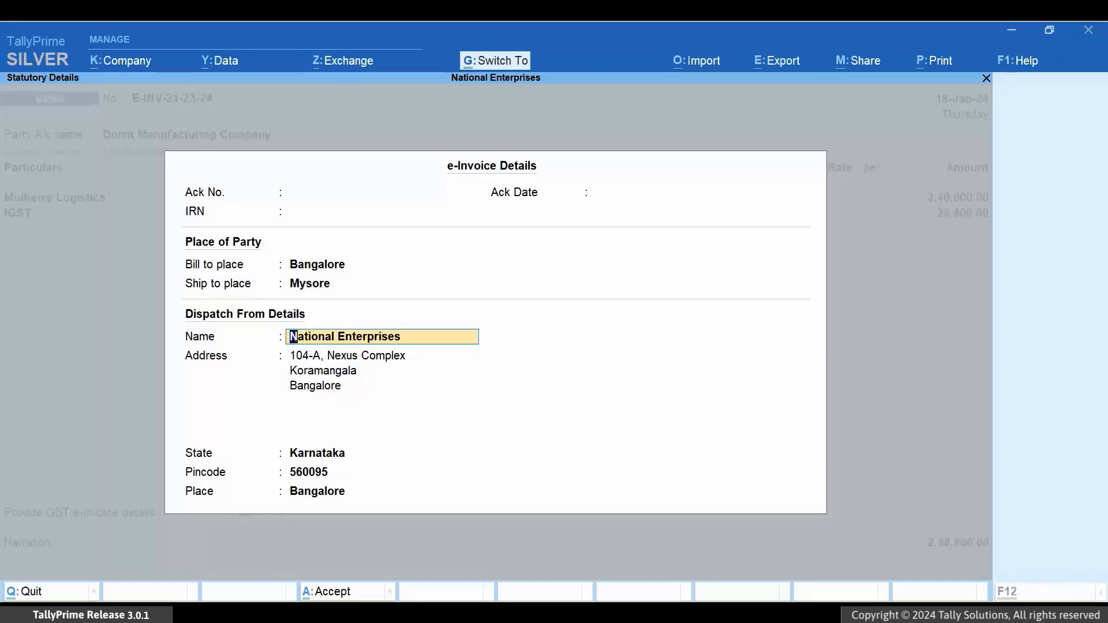
key(ctrl+a)
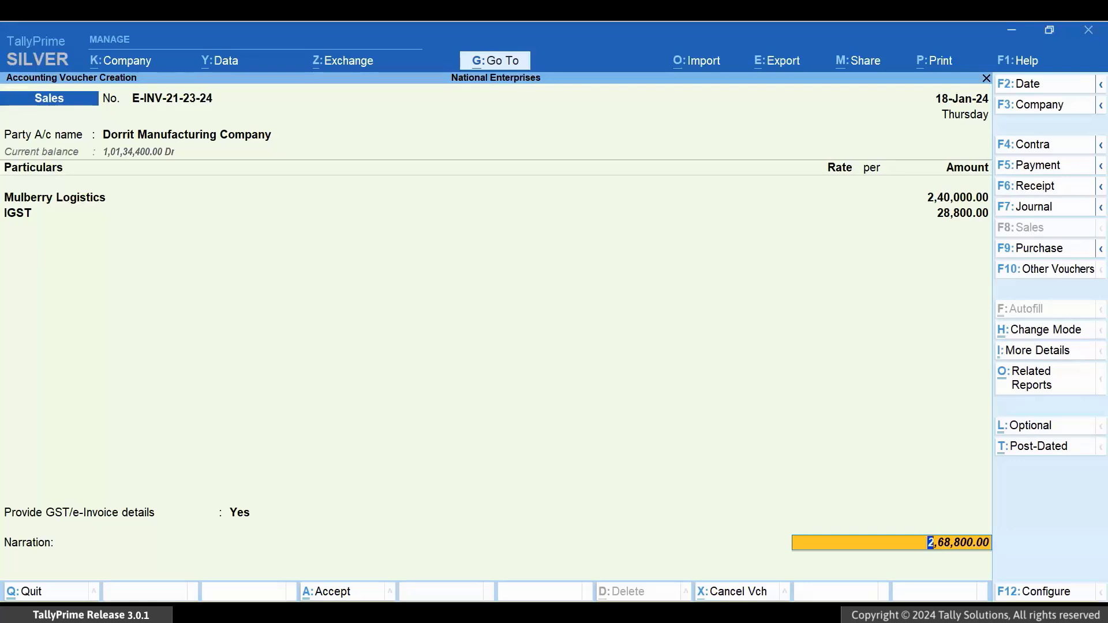
Save invoice E-INV-21-23-24 as a New Ref bill, overriding the tax conflicts and skipping e-invoice generation
key(Return)
key(Return)
key(Return)
key(Return)
key(Return)
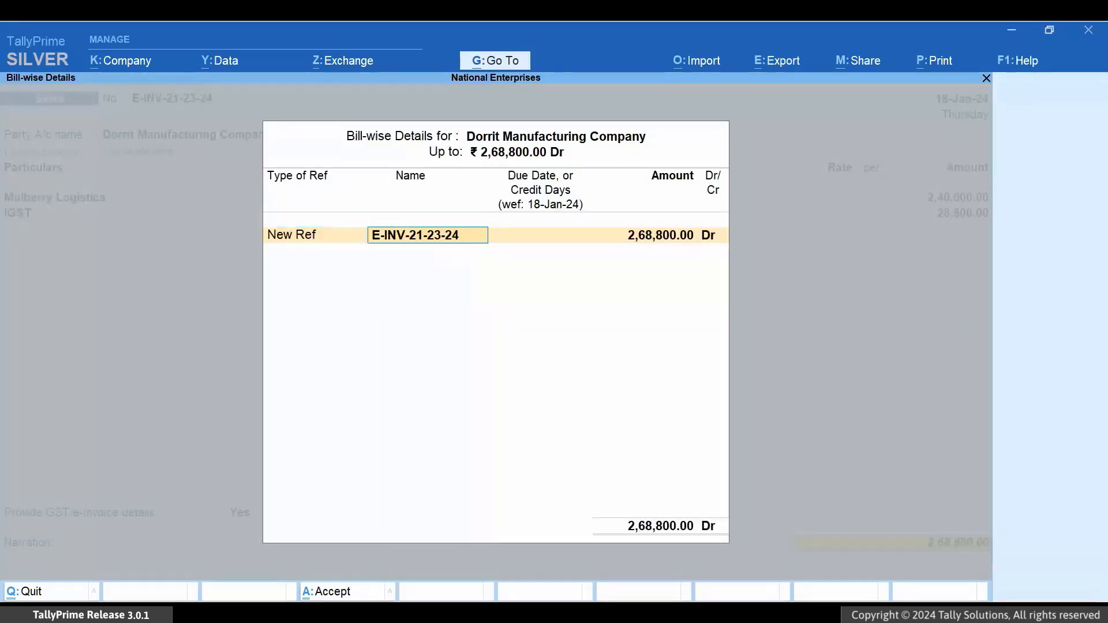
key(Return)
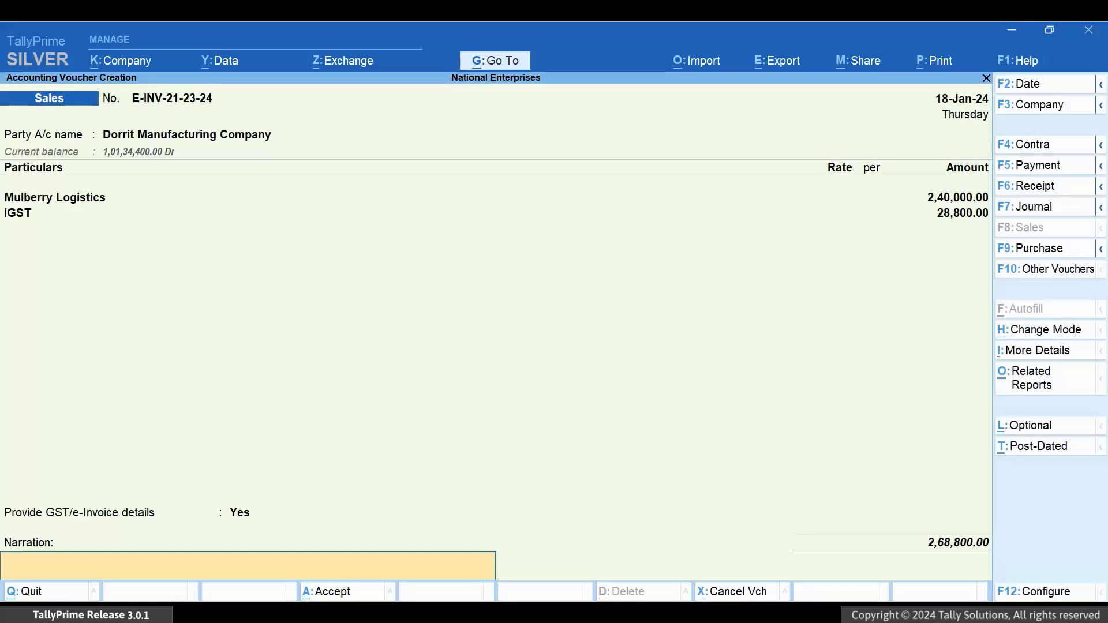
key(Return)
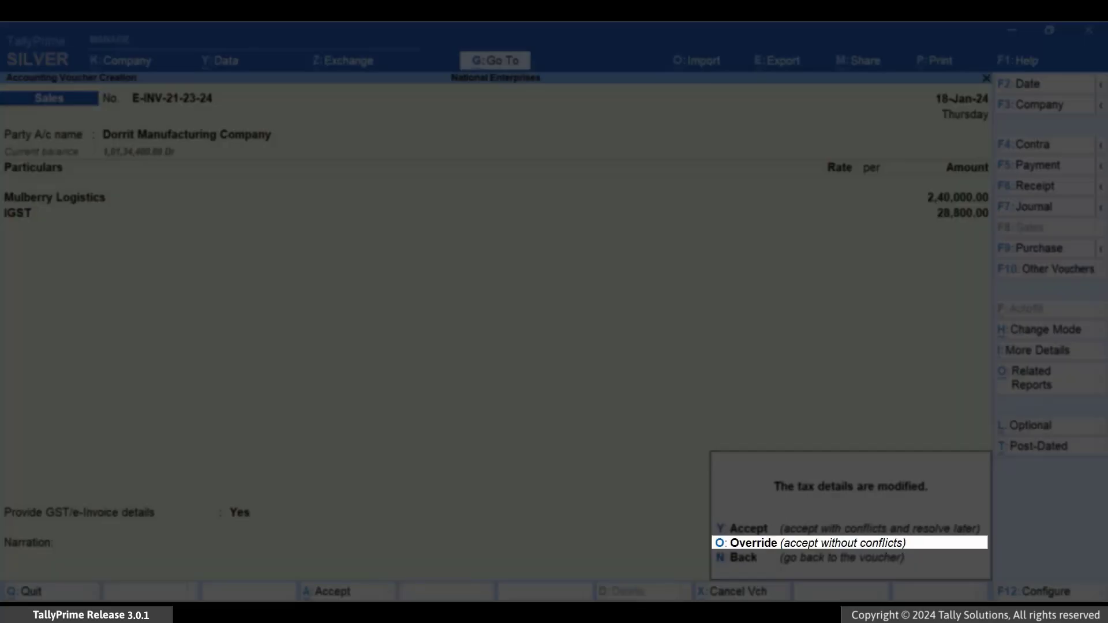
key(o)
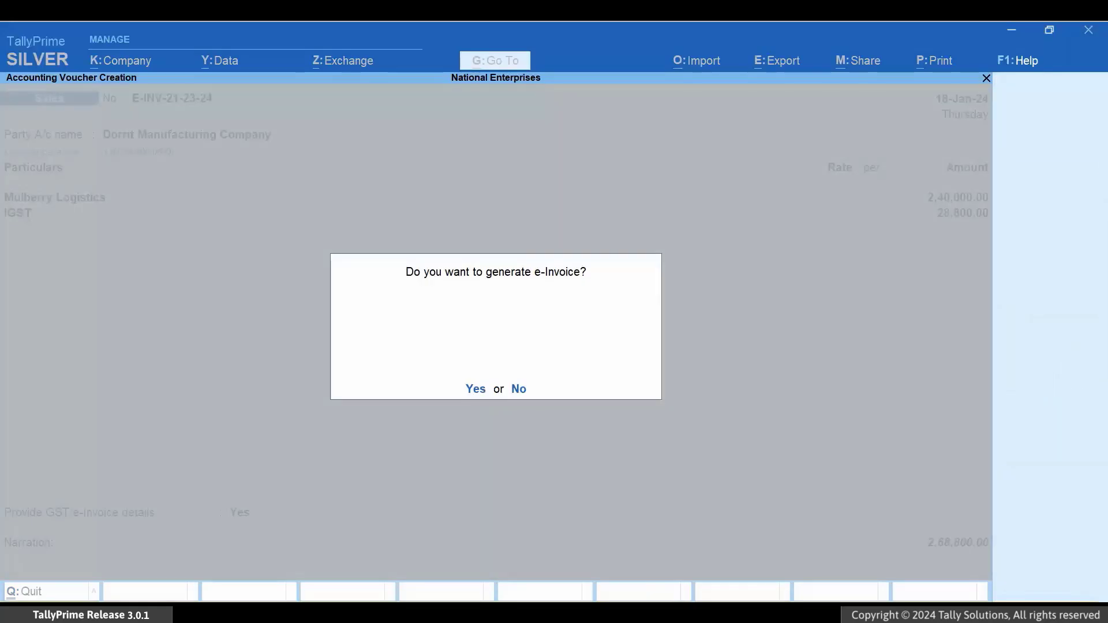
key(n)
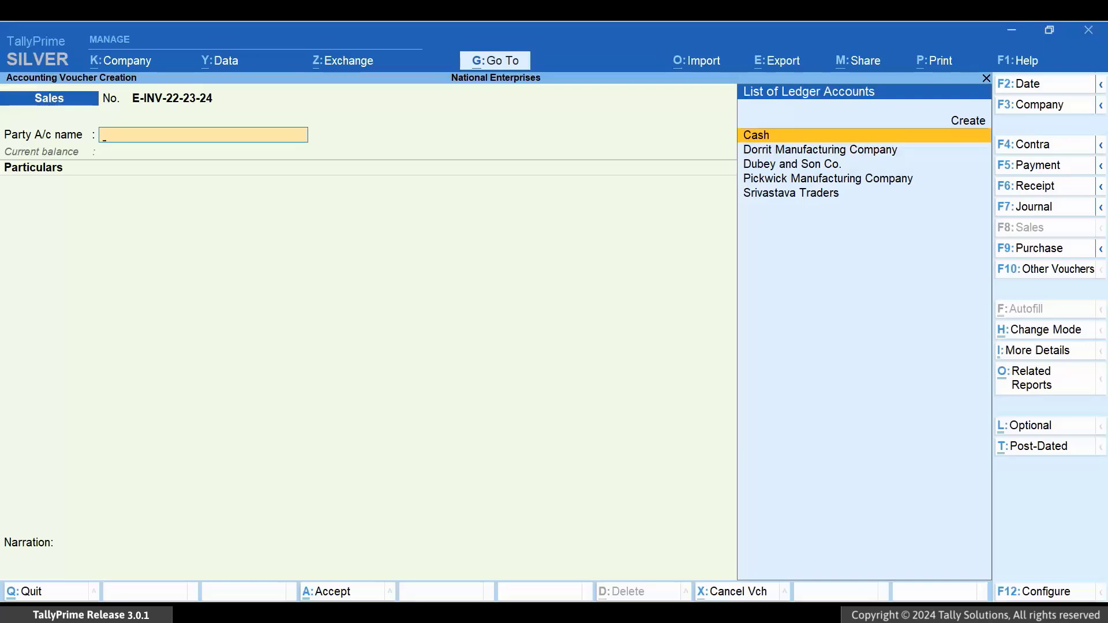
In Send for e-Invoicing, select the Dorrit Manufacturing Company invoice and send it for IRN generation
key(alt+z)
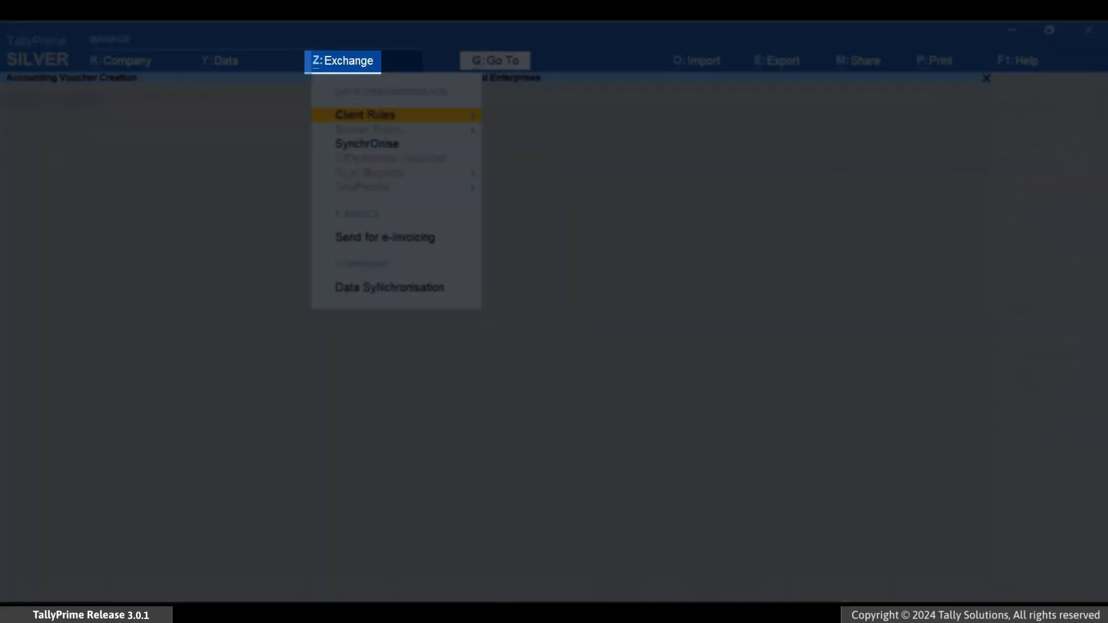
key(Down)
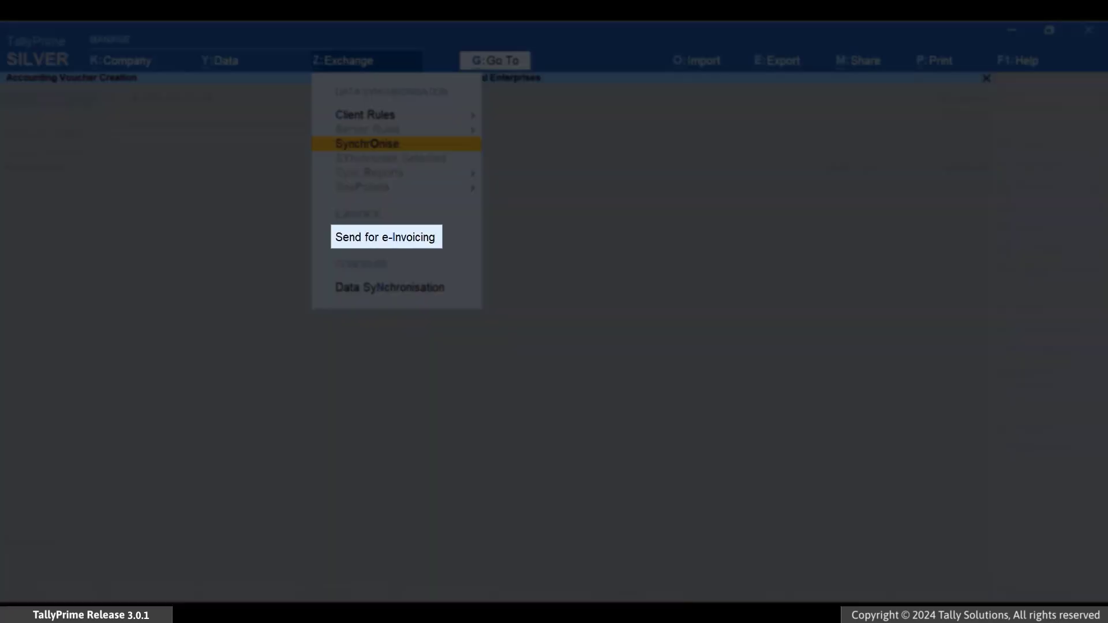
key(Down)
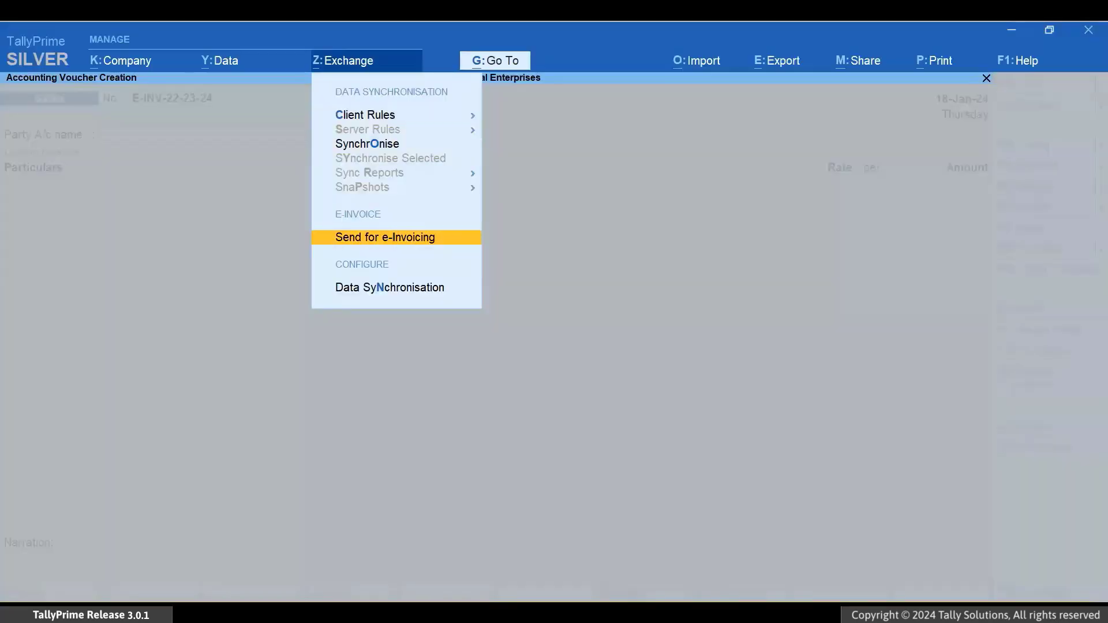
key(Return)
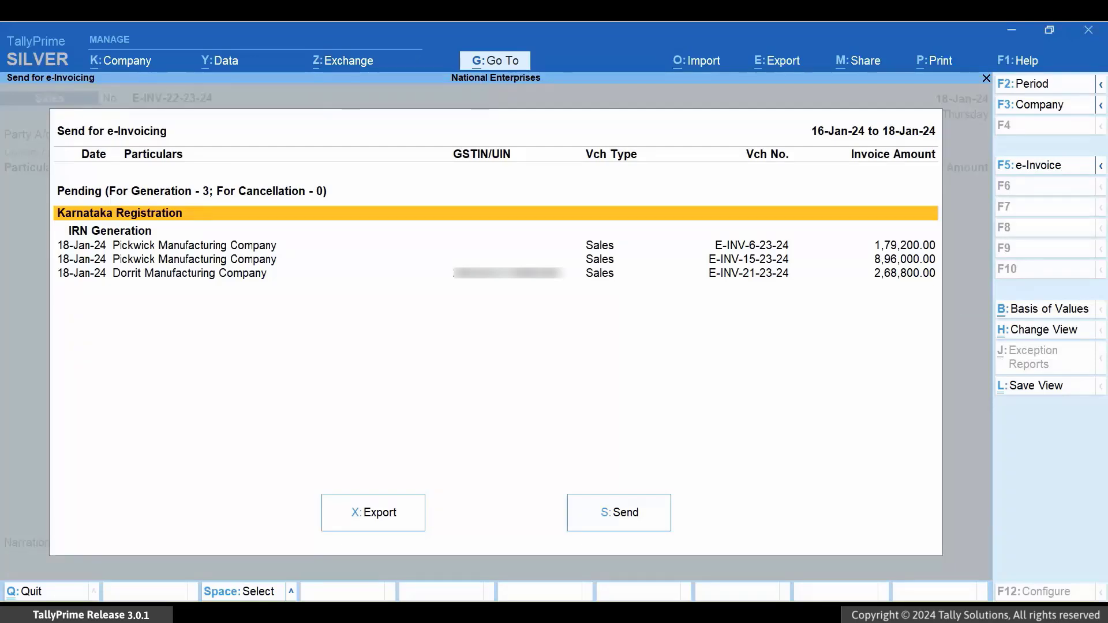
key(Down)
key(Down)
key(Down)
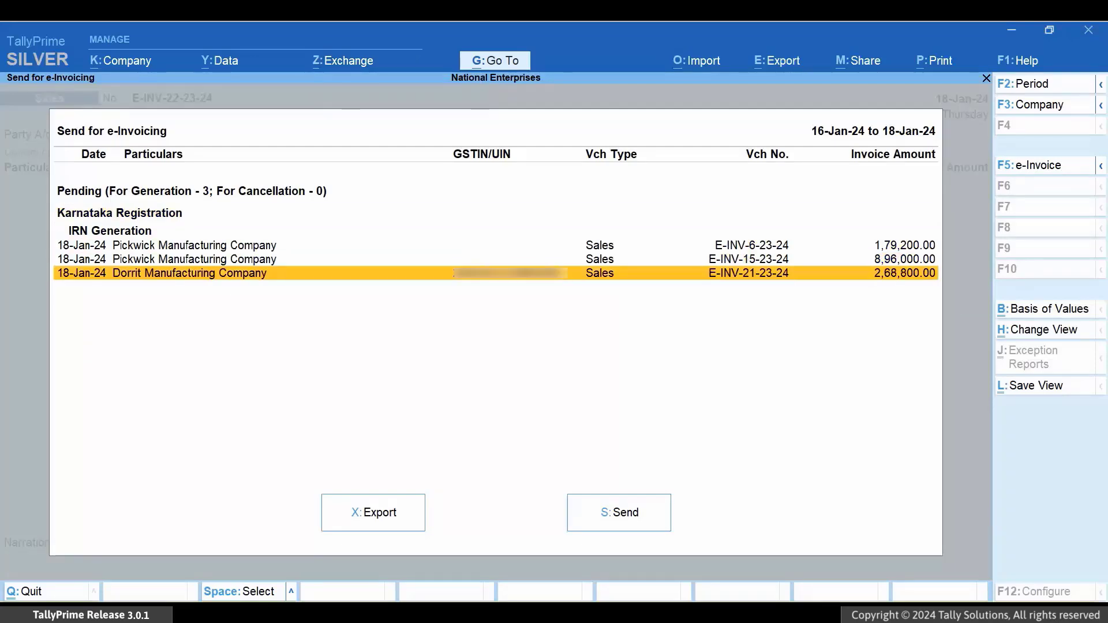
key(space)
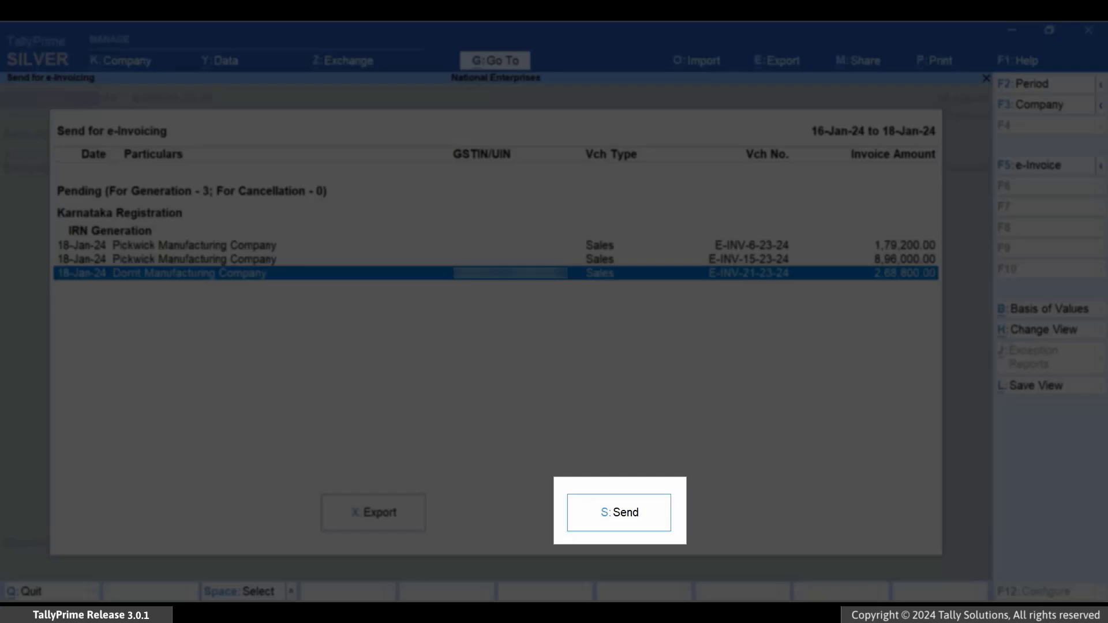
key(s)
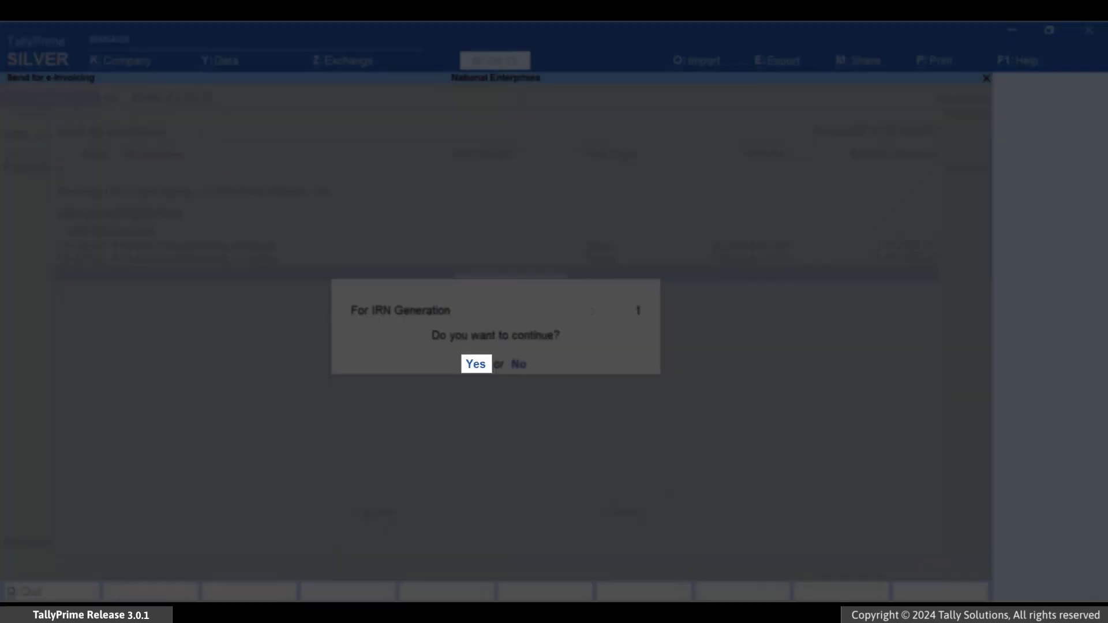
Confirm IRN generation and log in with the sandbox username and password
key(Return)
text(TIPL)
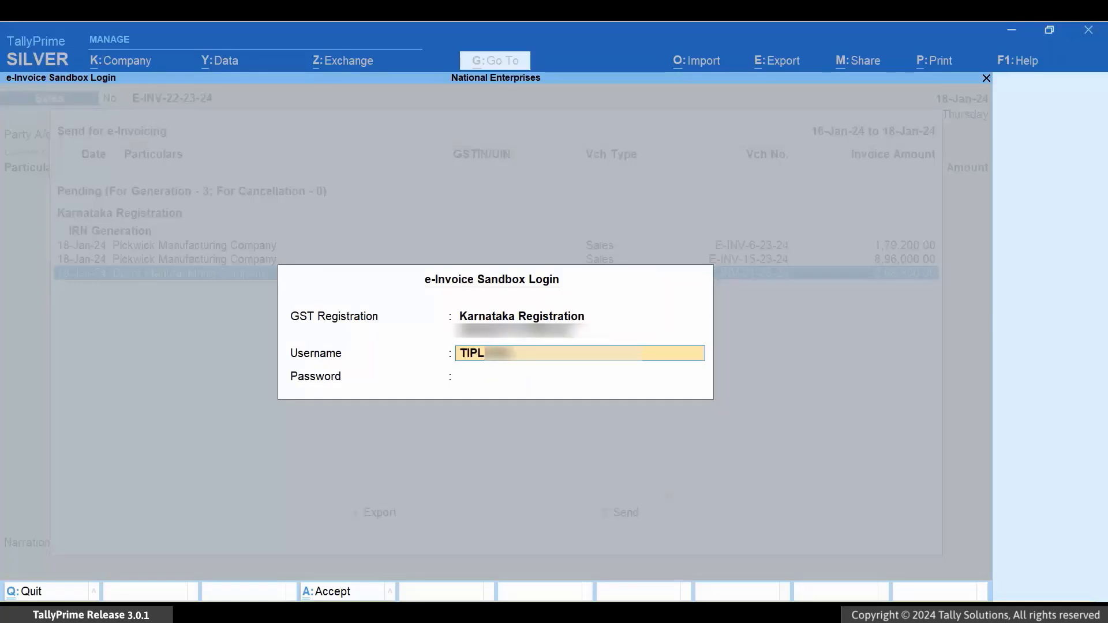
key(Return)
text(*********)
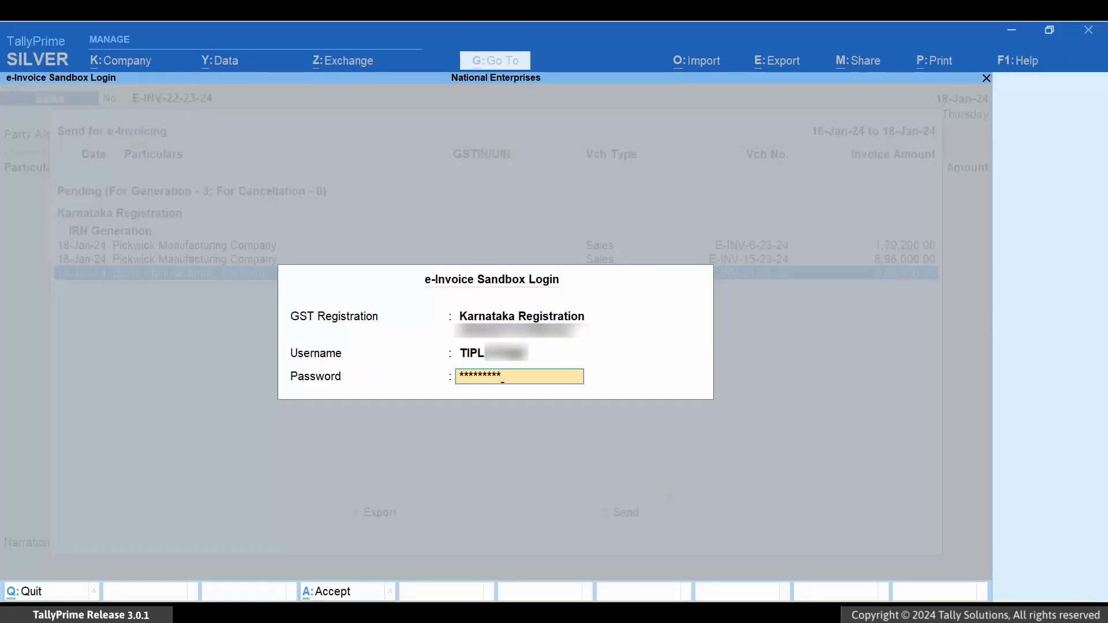
key(Return)
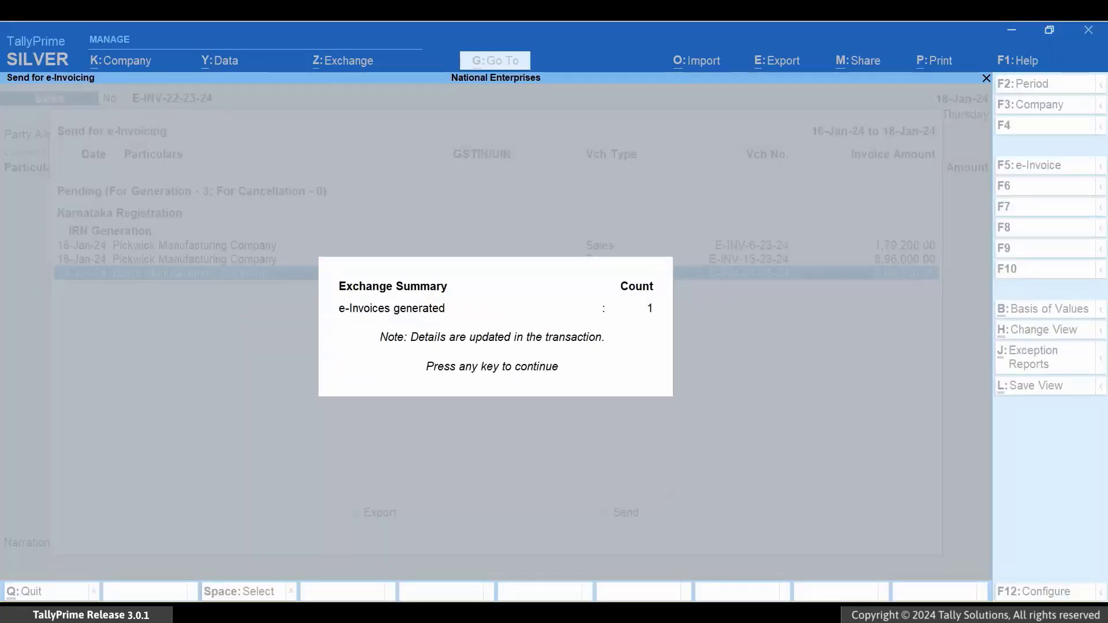